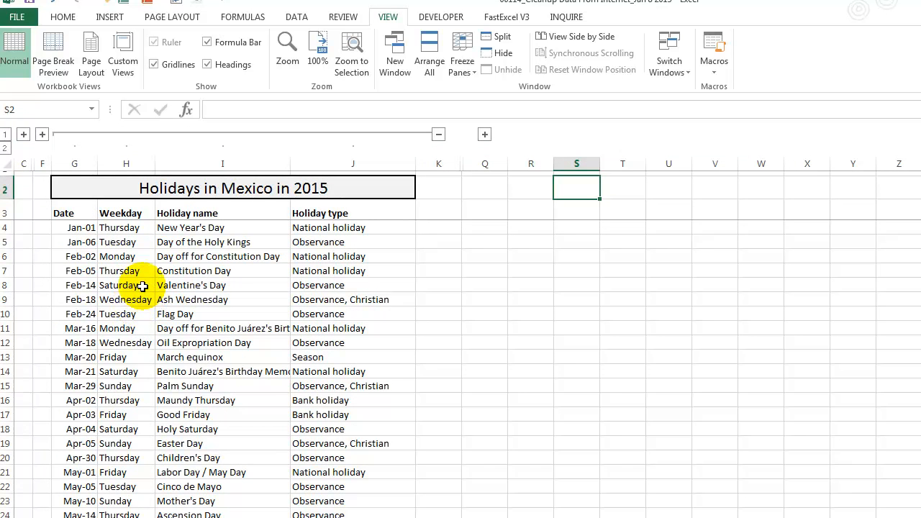
- Inspect the underlying values of several dates in the Date column of the Mexico holidays table
left_click(77, 343)
left_click(93, 416)
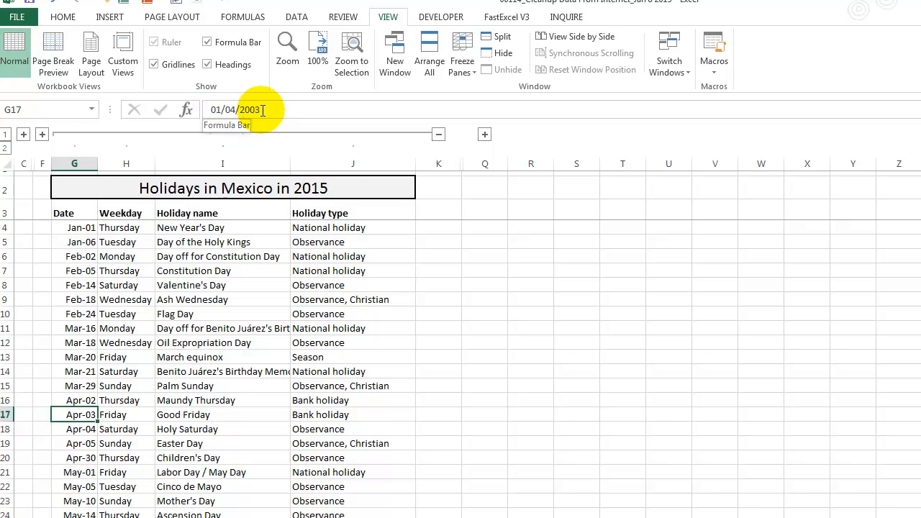
left_click(82, 387)
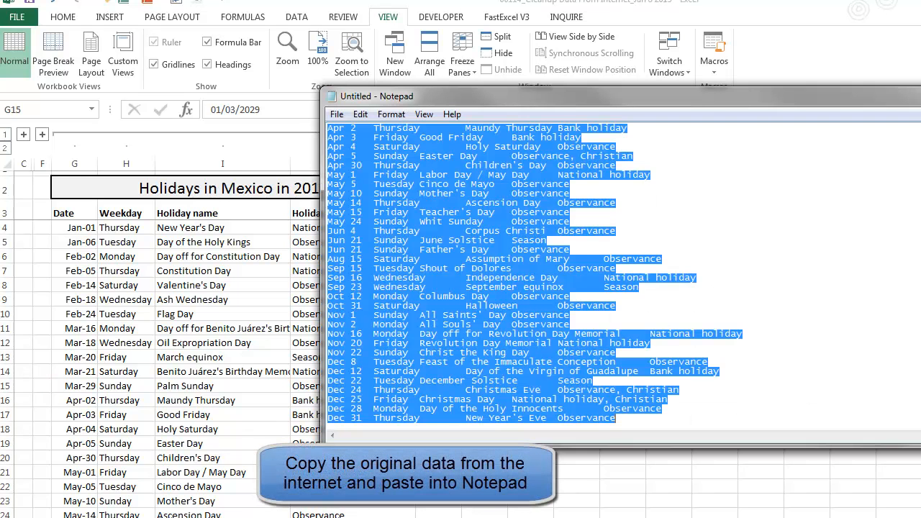
- Look over the holiday list pasted in Notepad and minimize its window
left_click_drag(573, 94, 339, 73)
left_click(85, 102)
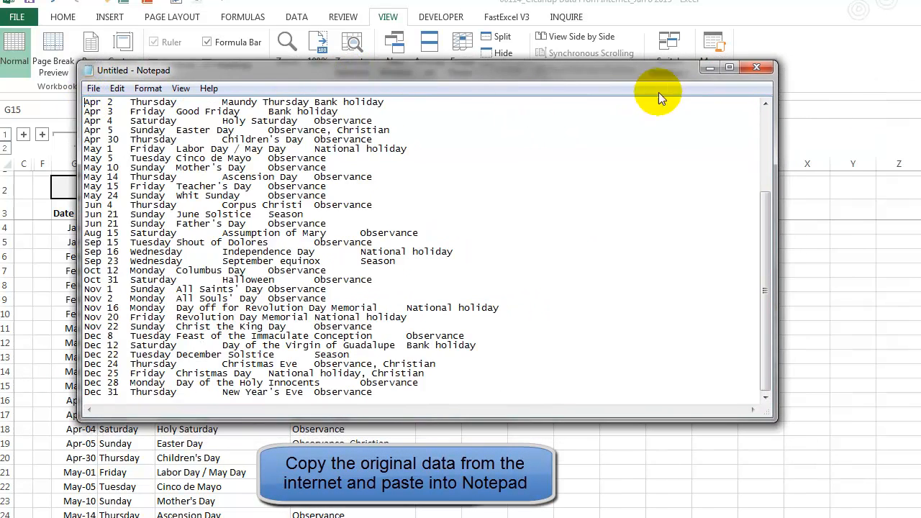
left_click(708, 69)
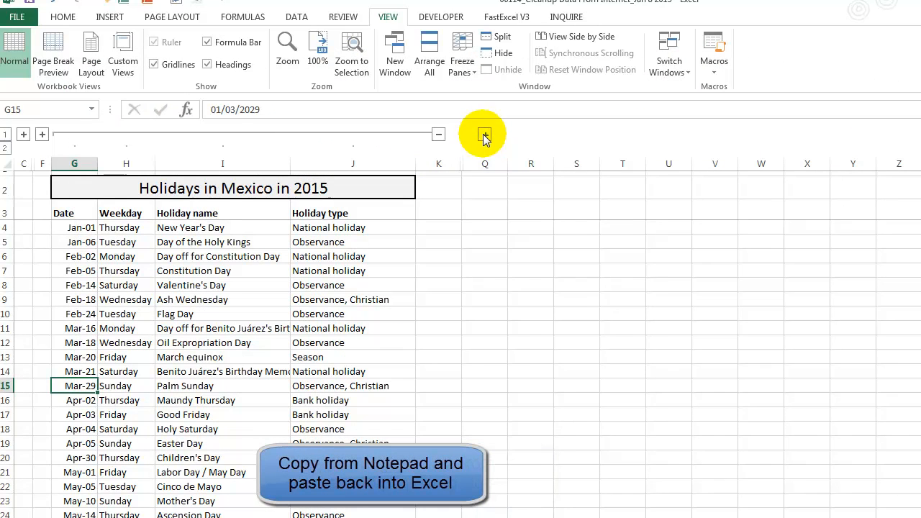
- Expand the "Paste into Notepad First" columns, check several dates in column L, and collapse the group again
left_click(483, 134)
left_click(494, 242)
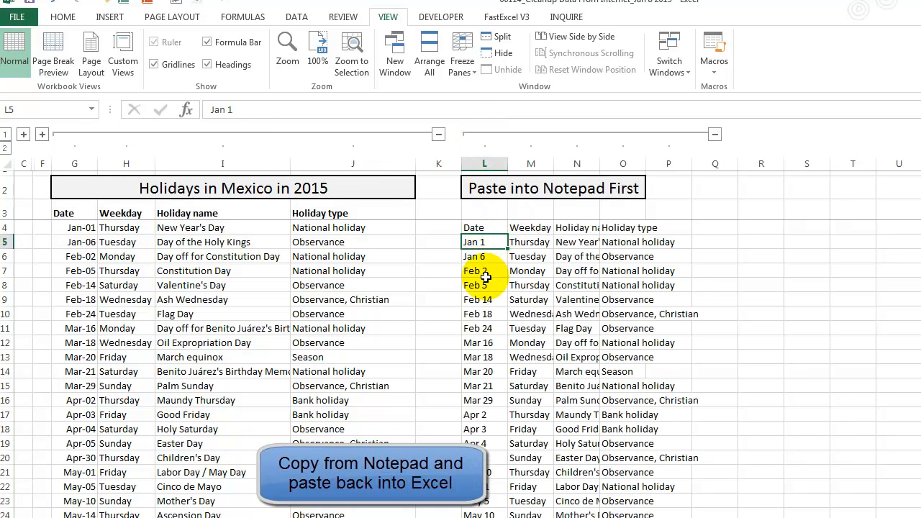
left_click(486, 273)
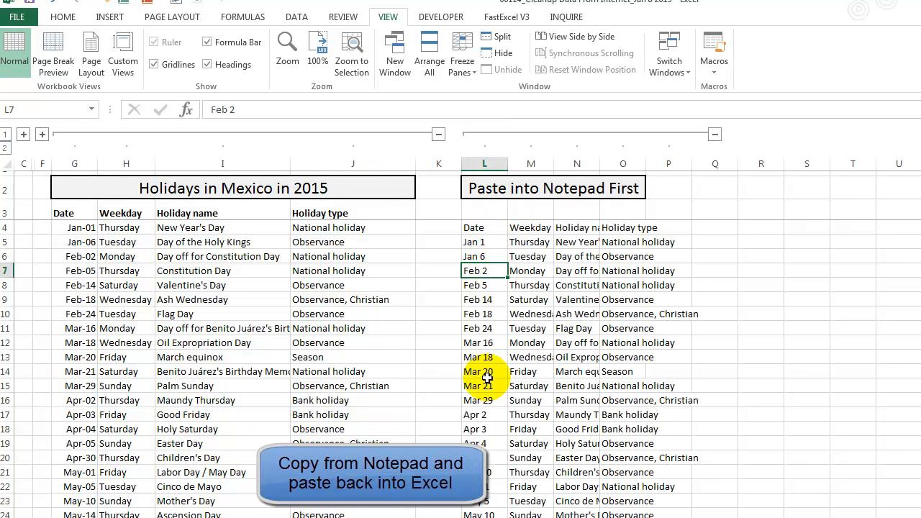
left_click(487, 326)
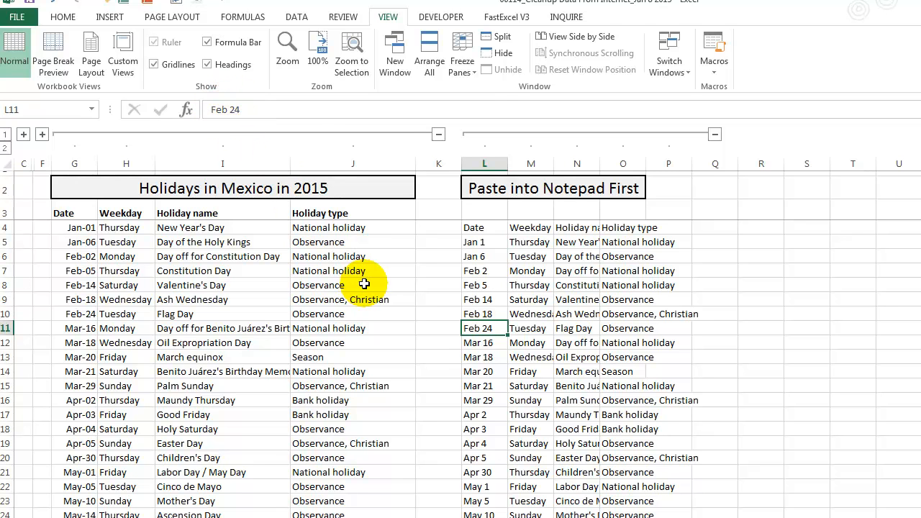
left_click(476, 341)
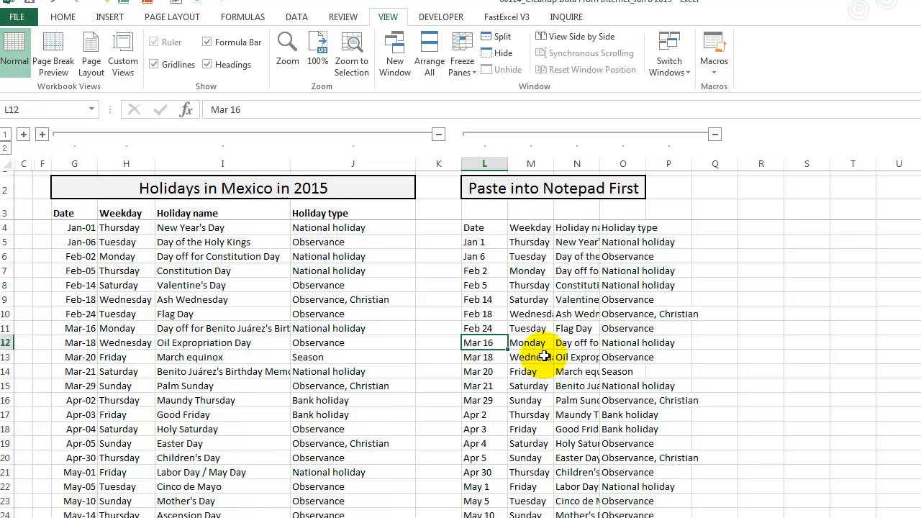
left_click(714, 134)
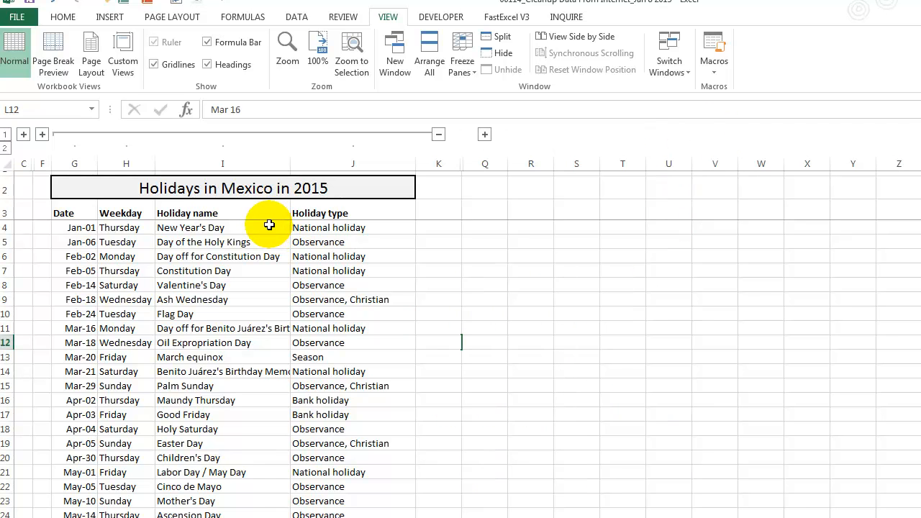
- Expand the METHOD 1 columns, leaving the METHOD 2 group collapsed
left_click(42, 135)
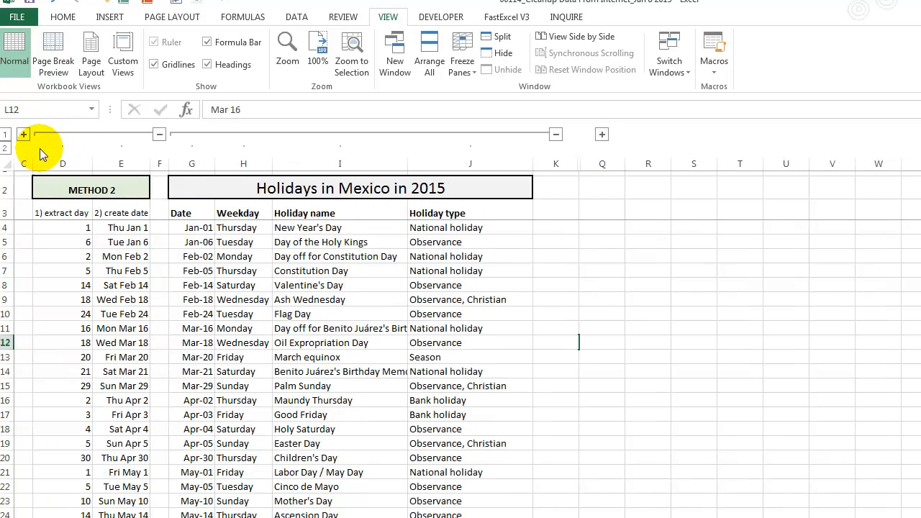
left_click(159, 136)
left_click(23, 135)
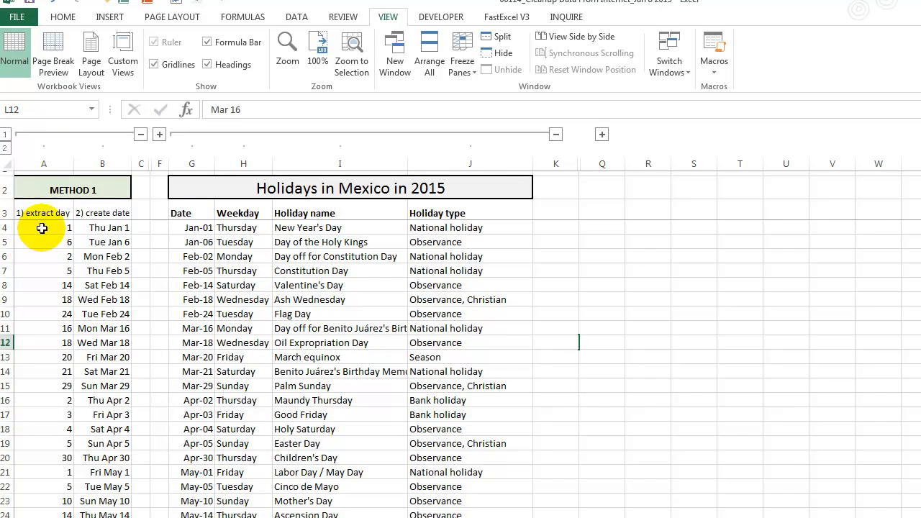
- Compare the day-extraction formula in A4 with the date in G4 and evaluate its TEXT(G4,"yy") part without keeping the change
left_click(40, 227)
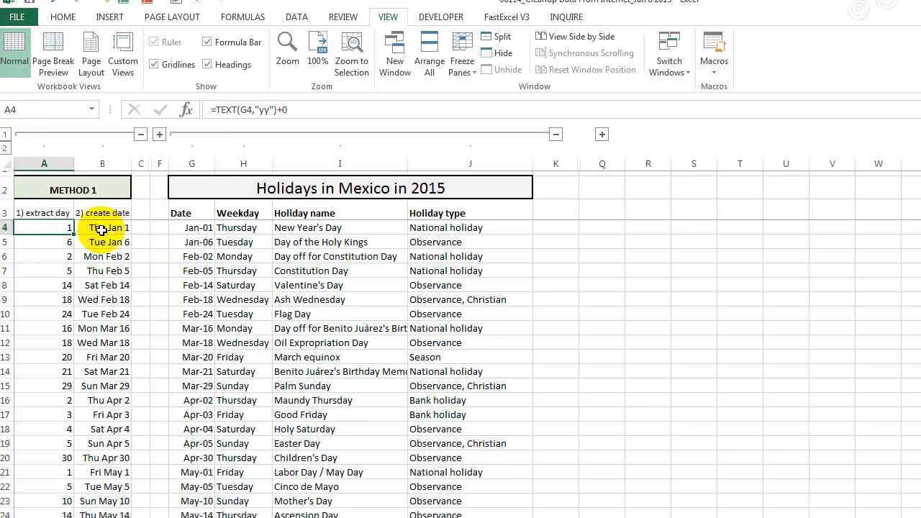
left_click(188, 228)
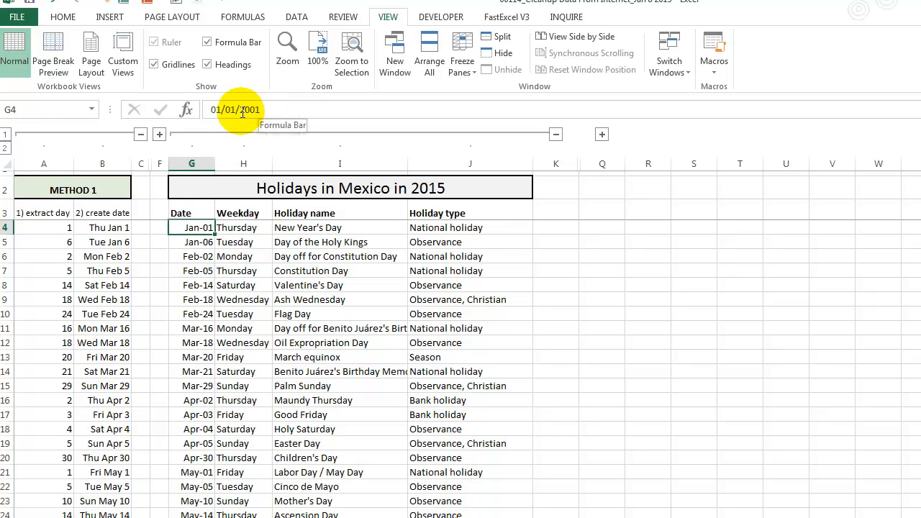
left_click(36, 229)
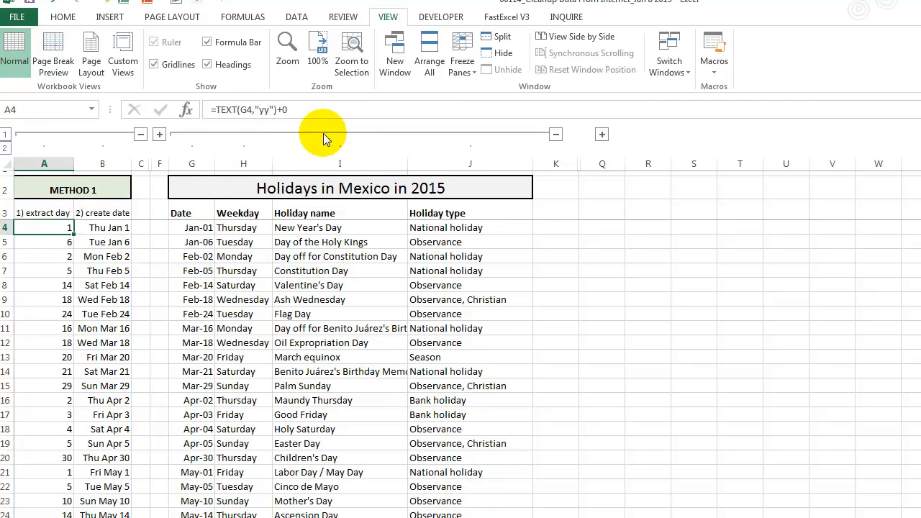
left_click_drag(277, 109, 212, 109)
key("F9")
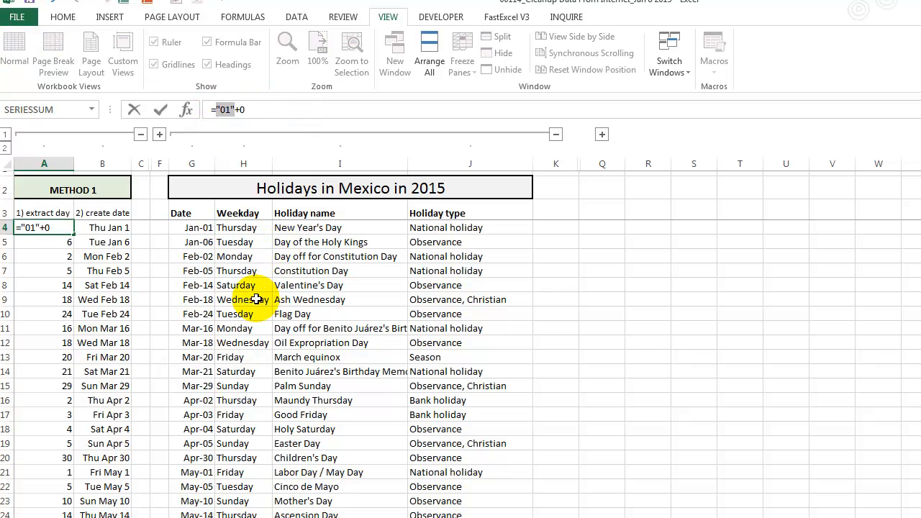
key("Escape")
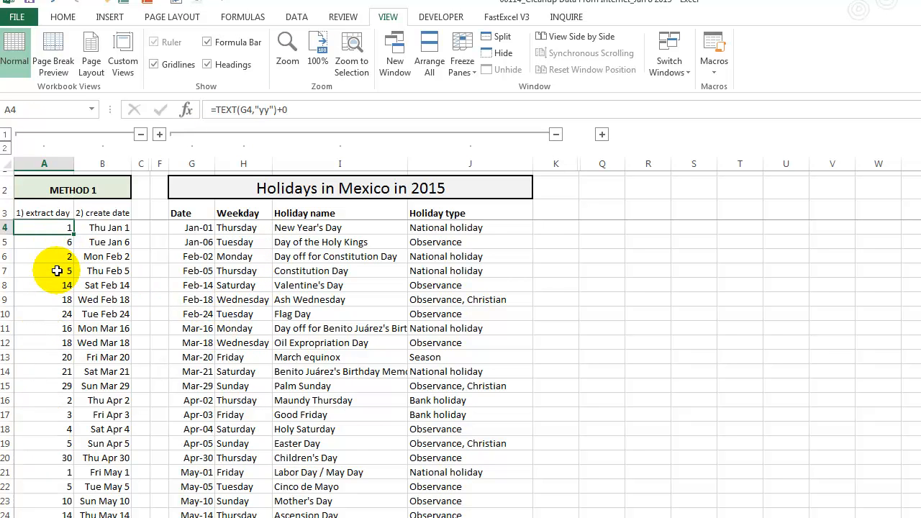
- Examine the year, month and day arguments of the DATE formula in B4, trying 1 as the month and discarding it
left_click(91, 228)
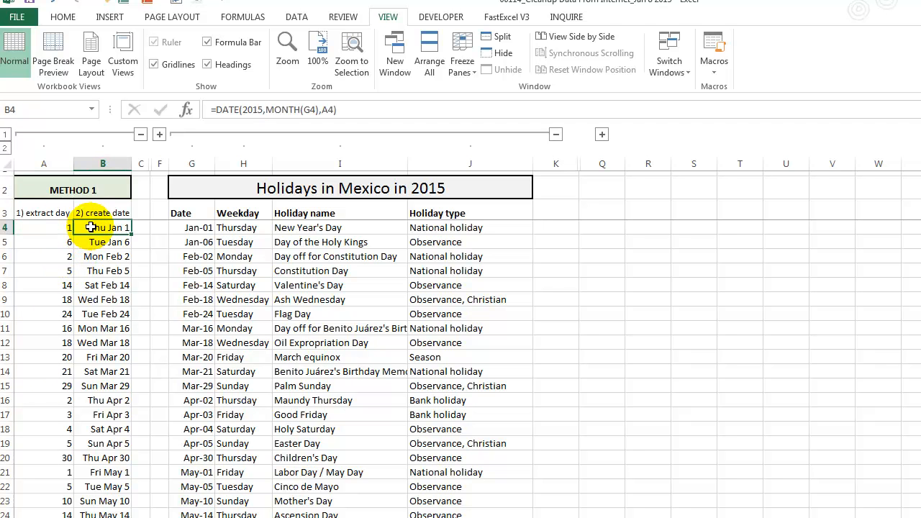
left_click(244, 110)
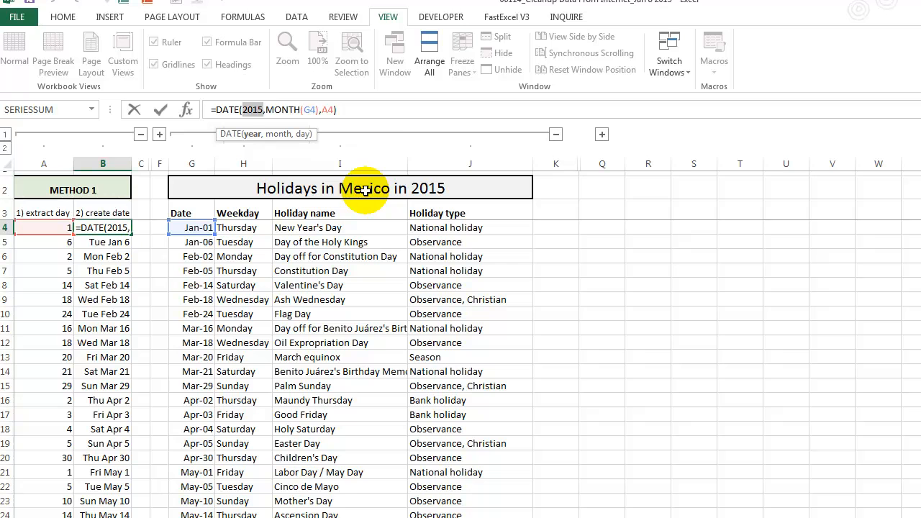
left_click(266, 109)
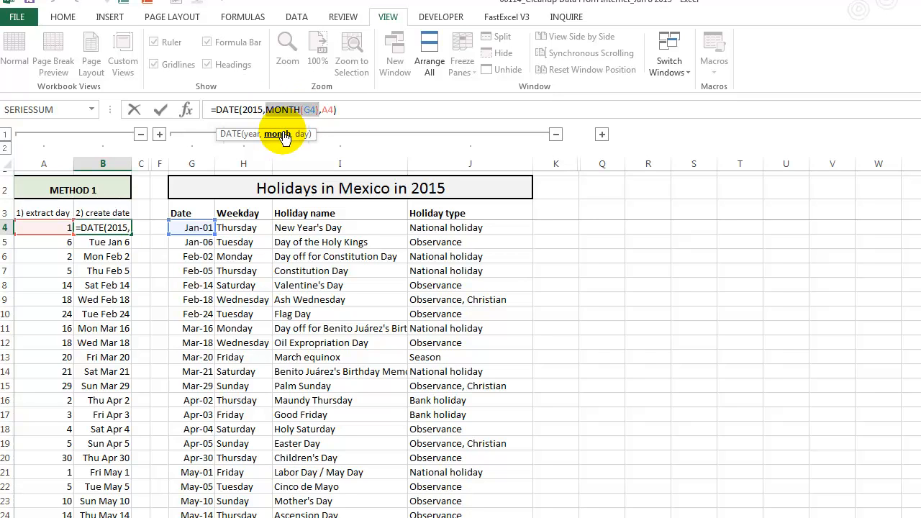
type("1")
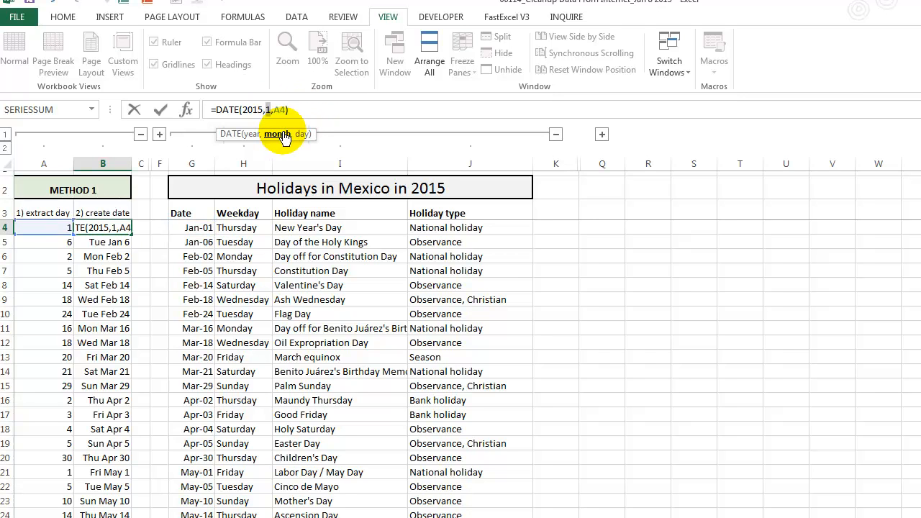
key("Escape")
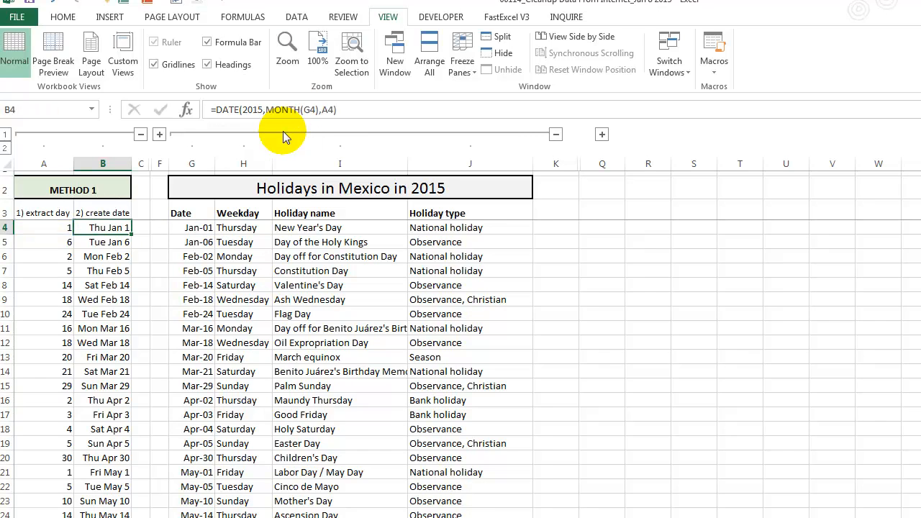
left_click(324, 110)
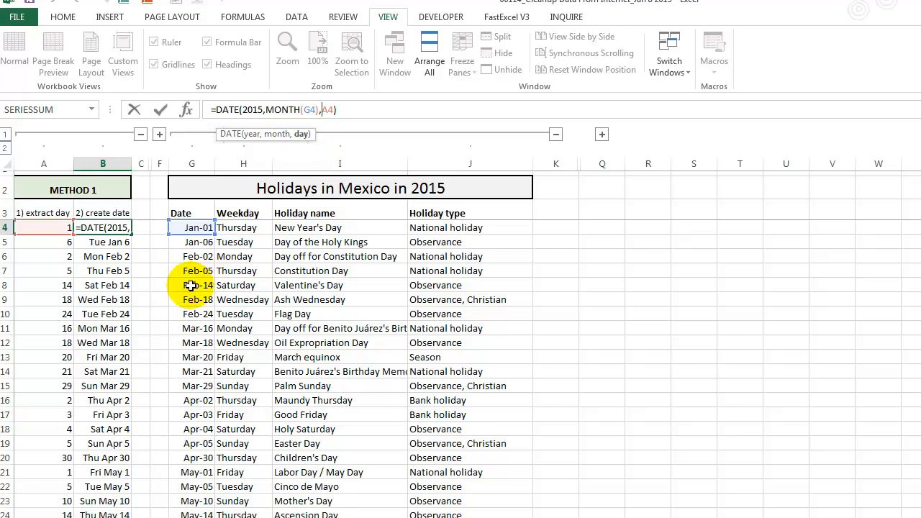
key("Return")
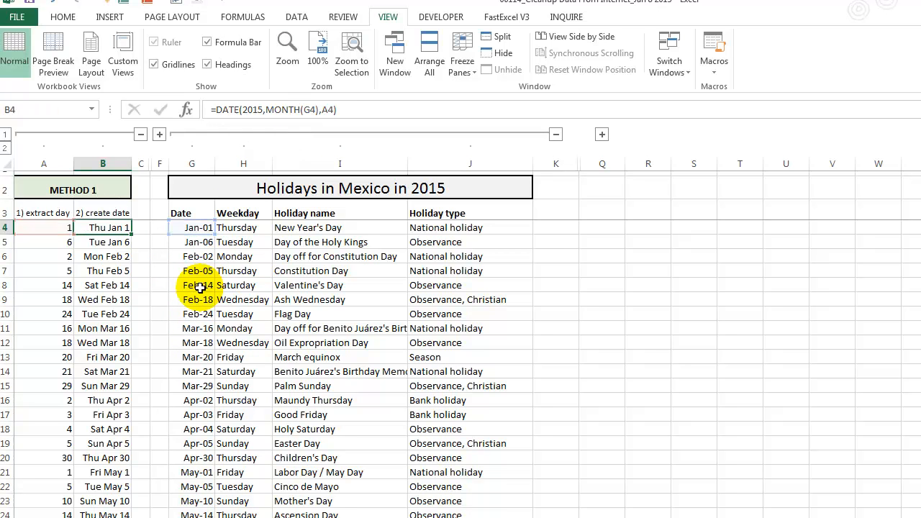
- Check the stored date in G8 against the DATE formula in B8, including its day argument, without changing the formula
left_click(199, 285)
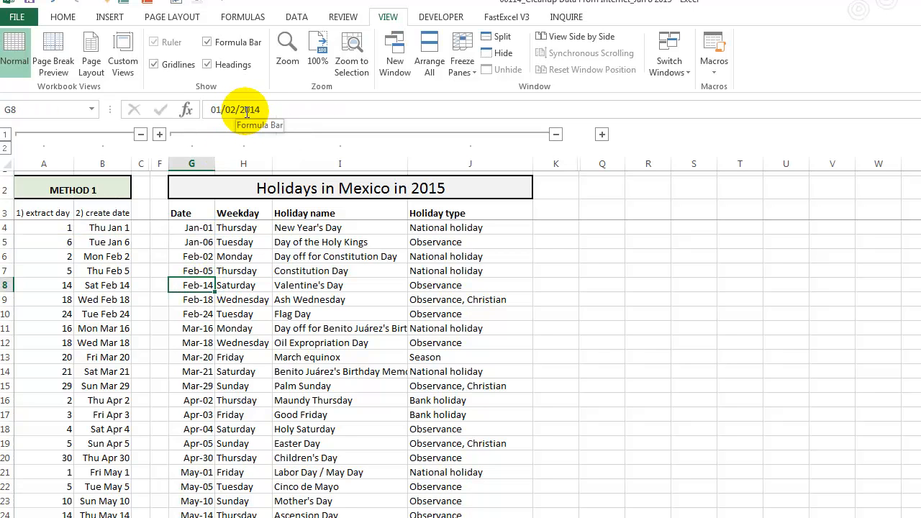
left_click(104, 284)
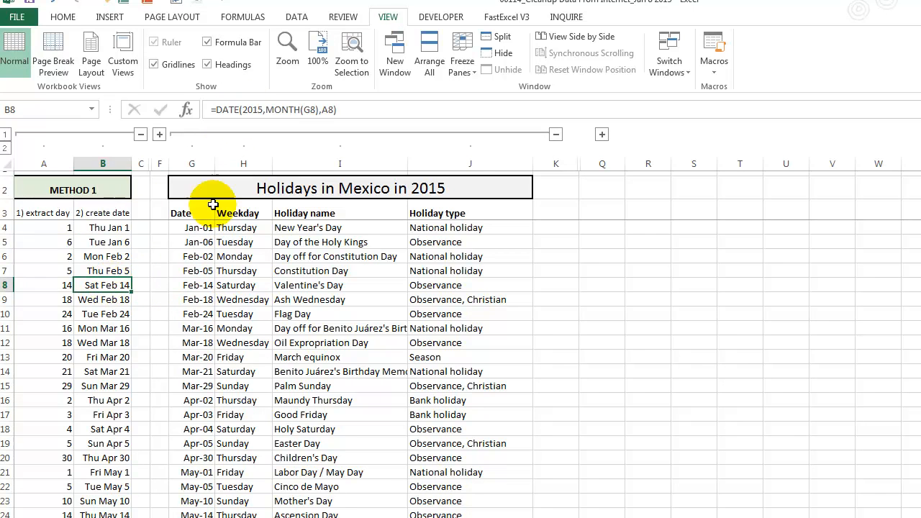
left_click(325, 110)
key("Escape")
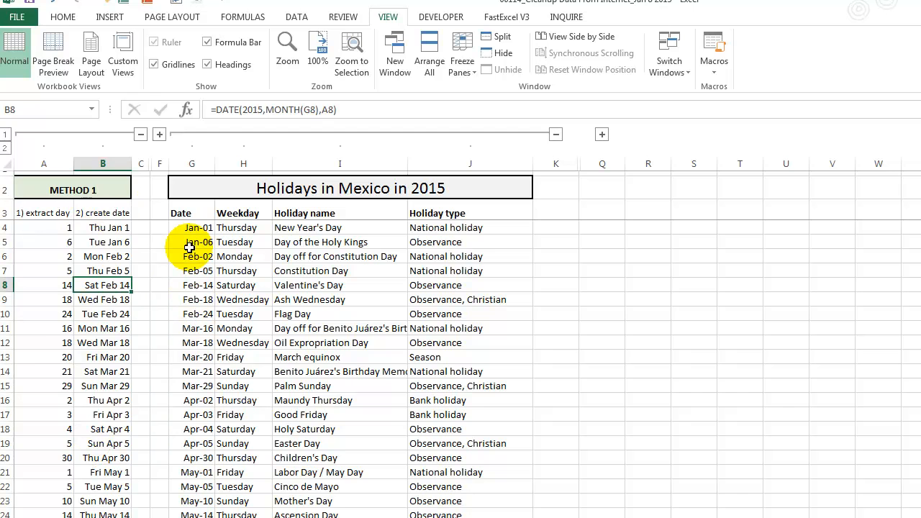
- Show the METHOD 2 columns instead of METHOD 1 and evaluate the YEAR(G4) and ROUND(YEAR(G4),-2) parts of D4's formula, discarding the changes
left_click(141, 134)
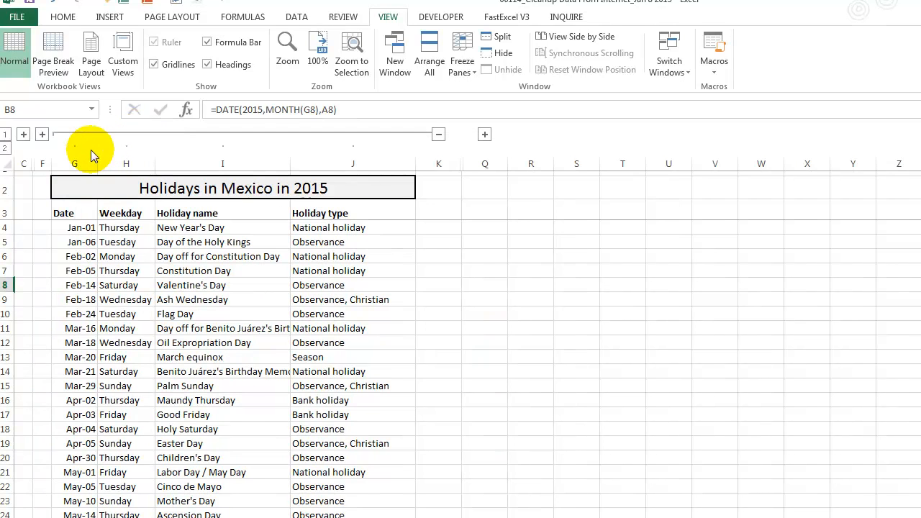
left_click(42, 134)
left_click(71, 228)
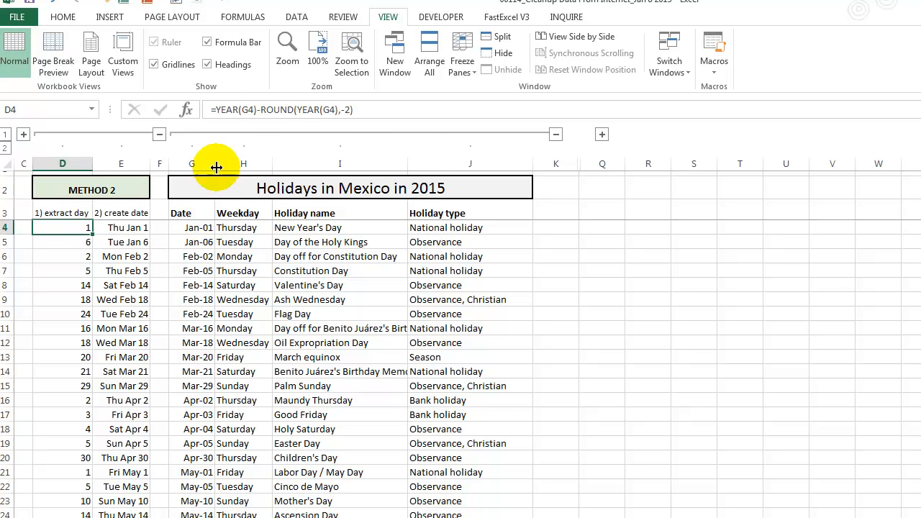
left_click_drag(215, 109, 257, 111)
key("F9")
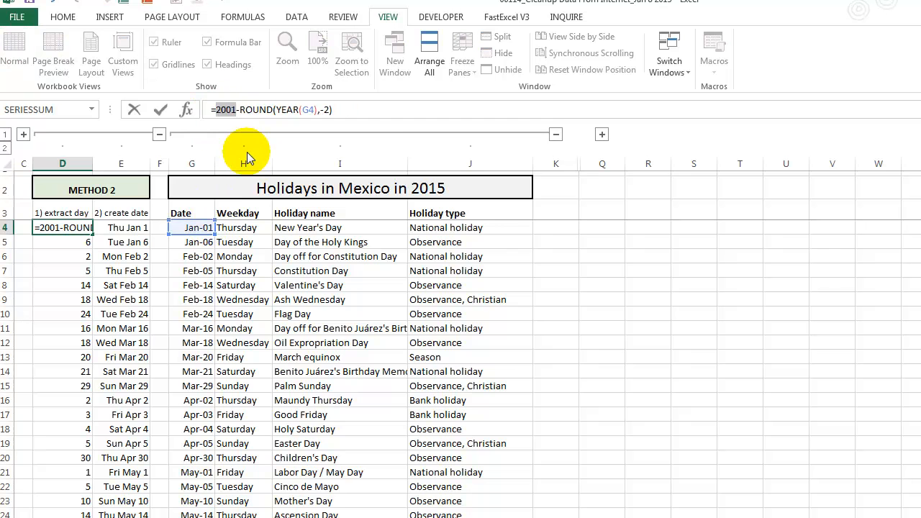
left_click(240, 109)
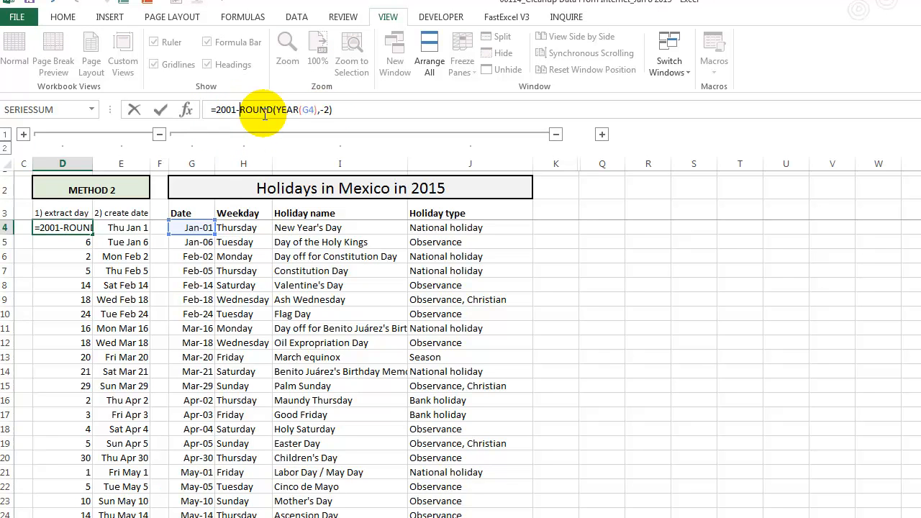
left_click(334, 109, "shift")
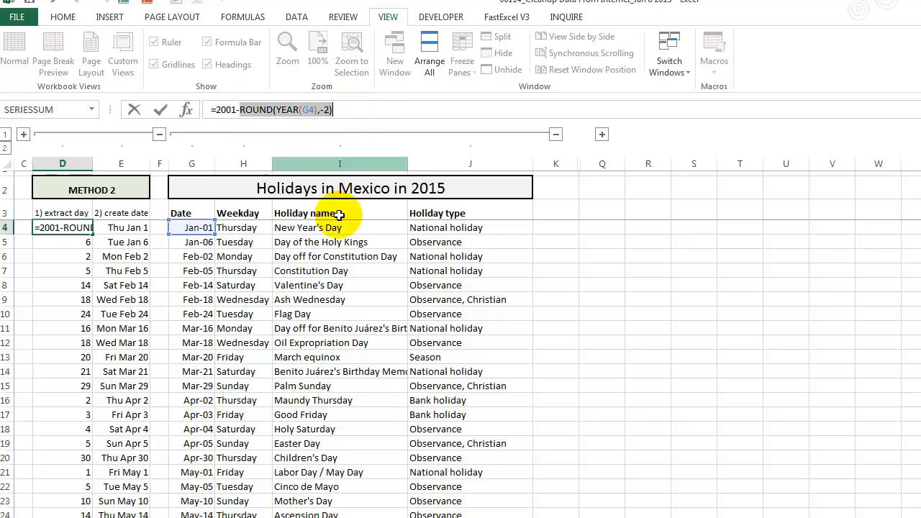
key("F9")
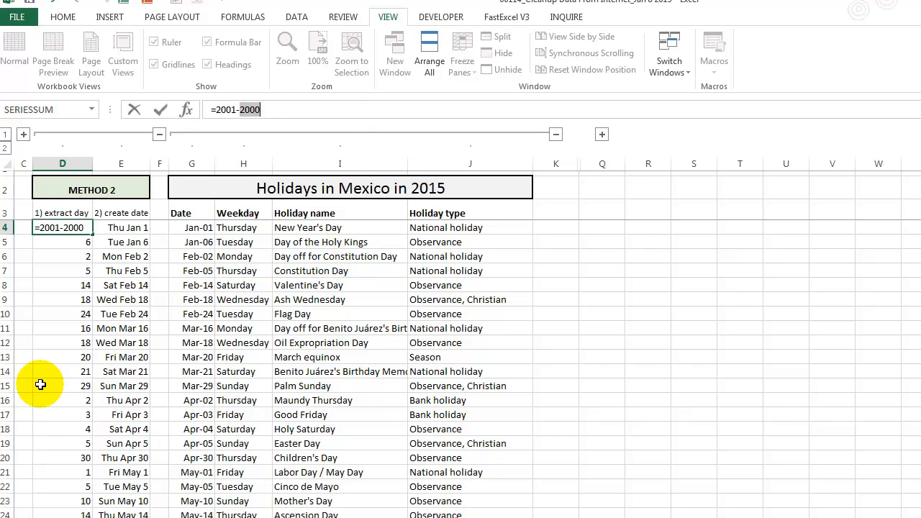
key("Escape")
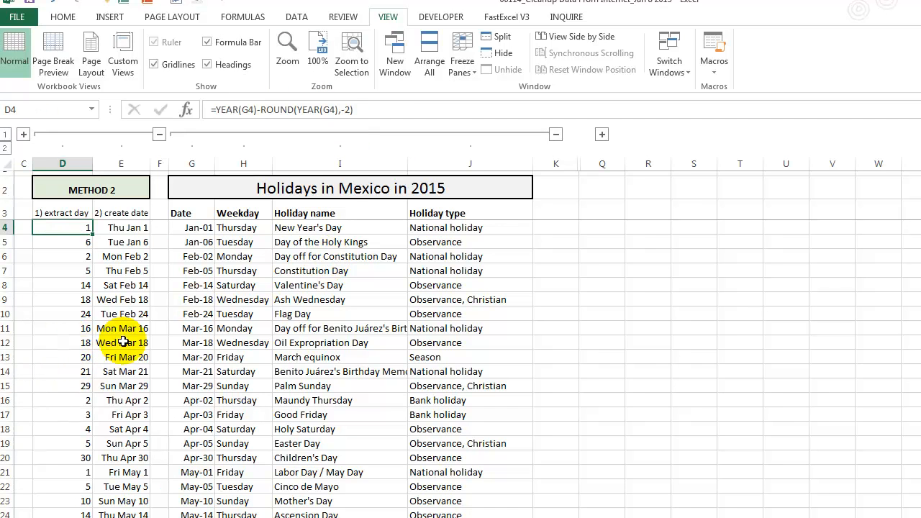
- Check the stored date in G12 and evaluate the YEAR(G12) and ROUND(YEAR(G12),-2) parts of D12's formula, discarding the changes
left_click(199, 343)
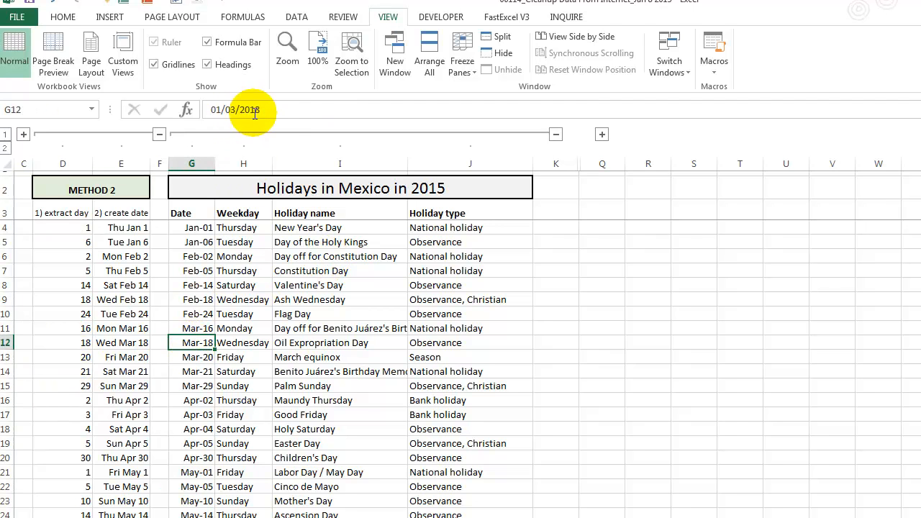
left_click(84, 344)
left_click(216, 109)
left_click(264, 110, "shift")
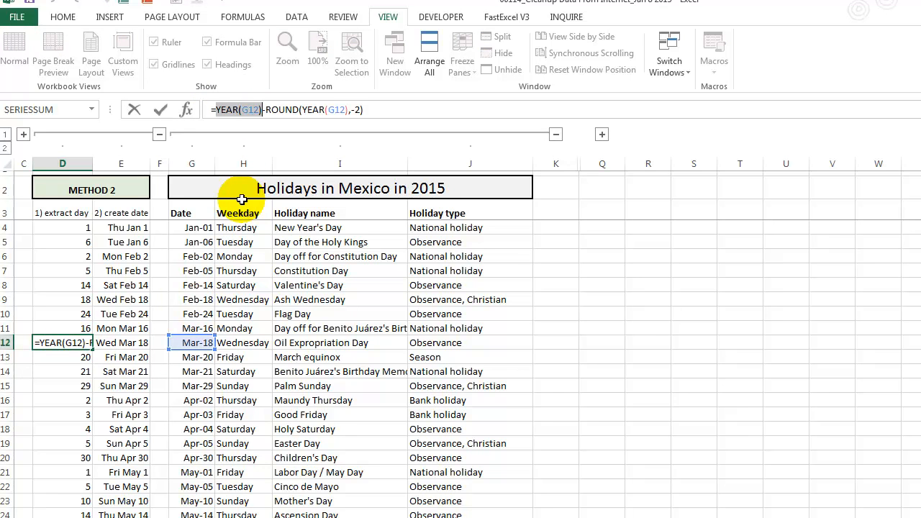
key("F9")
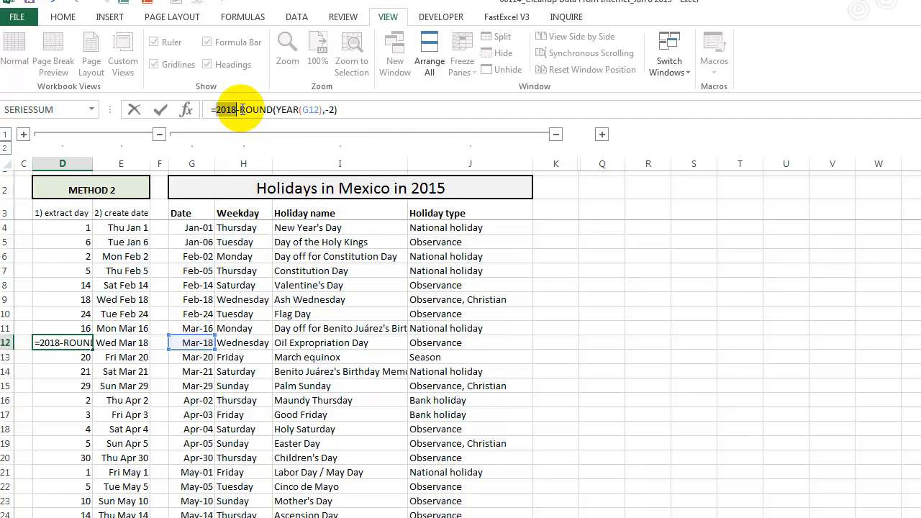
left_click(377, 113, "shift")
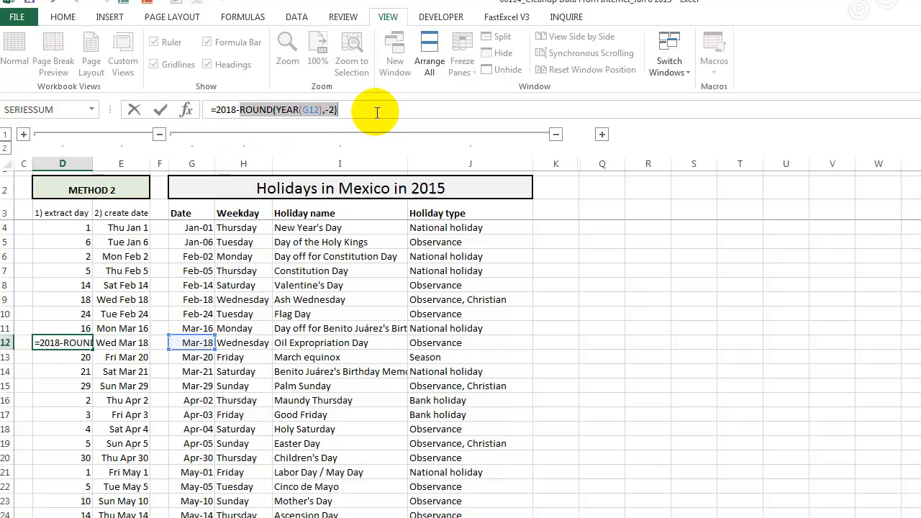
key("F9")
key("Escape")
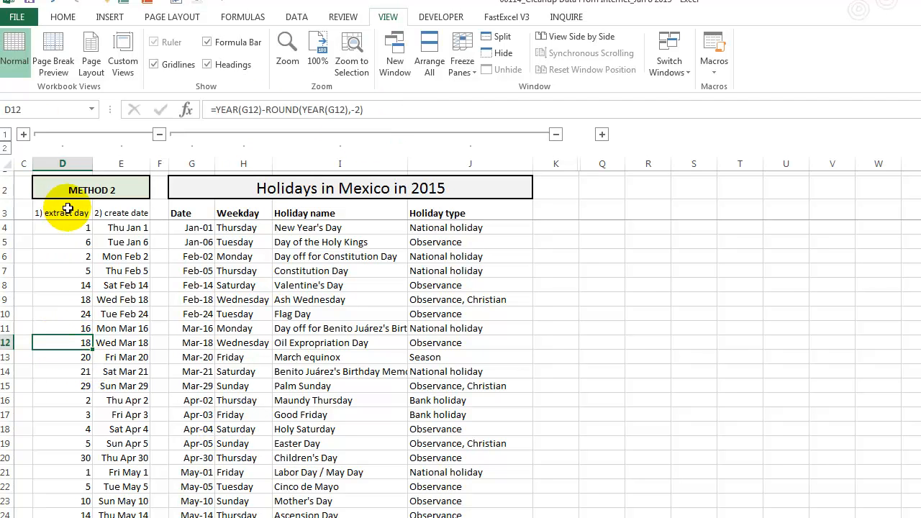
- Examine the year, month and day arguments of the DATE formula in E12 without changing it
left_click(117, 343)
left_click(243, 110)
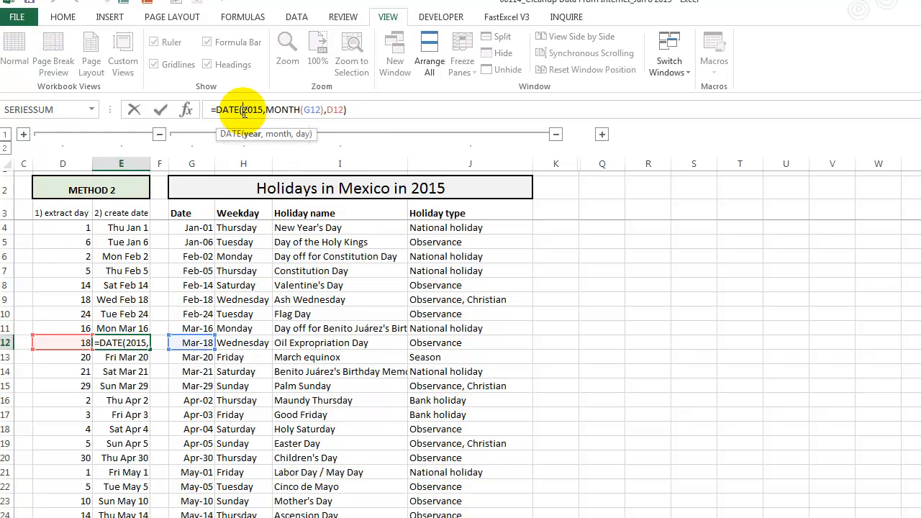
left_click(253, 134)
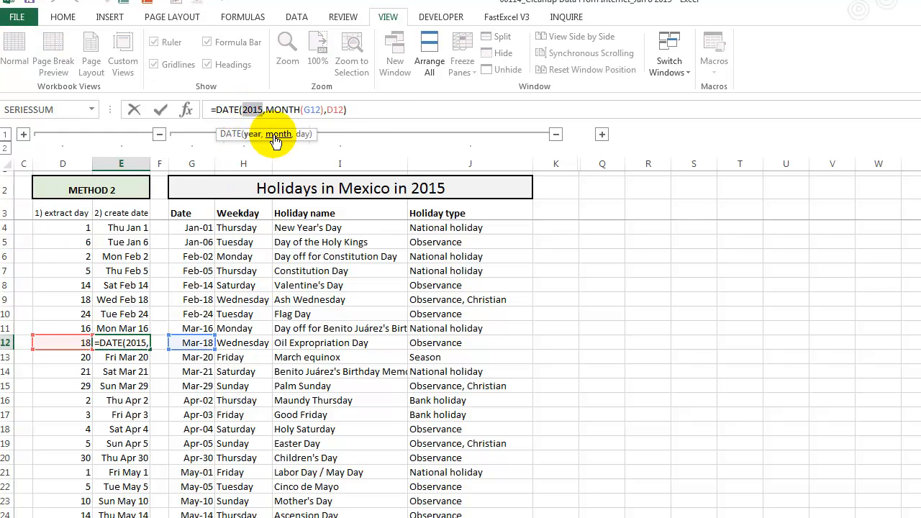
left_click(277, 134)
left_click(310, 134)
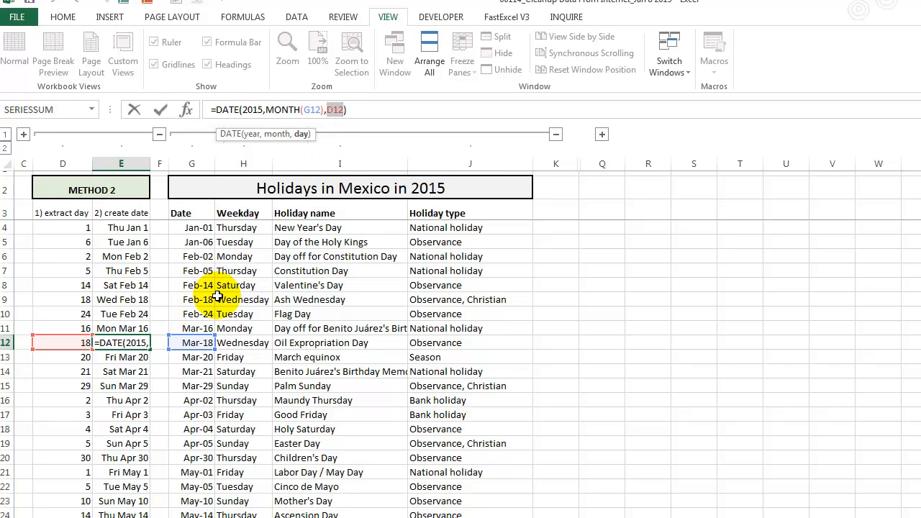
key("Escape")
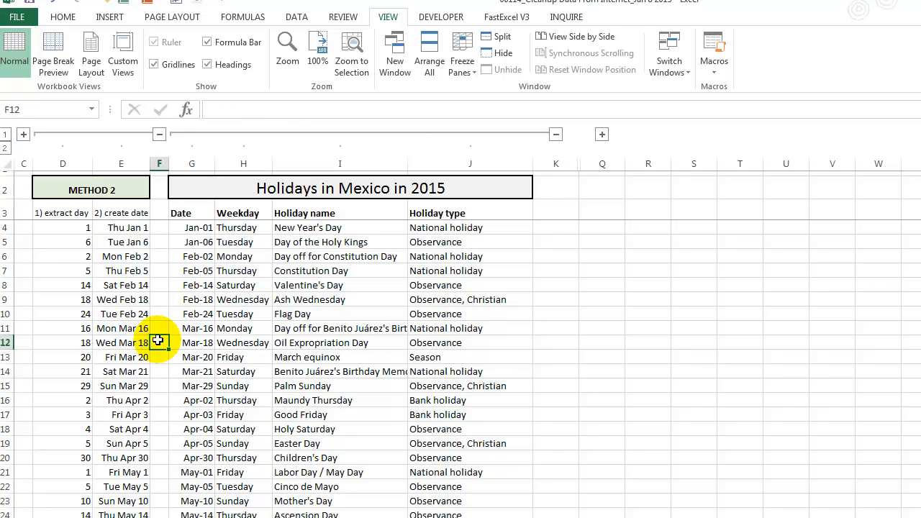
- Expand the grouped "Paste into Notepad First" columns and check the date text in L7
left_click(602, 134)
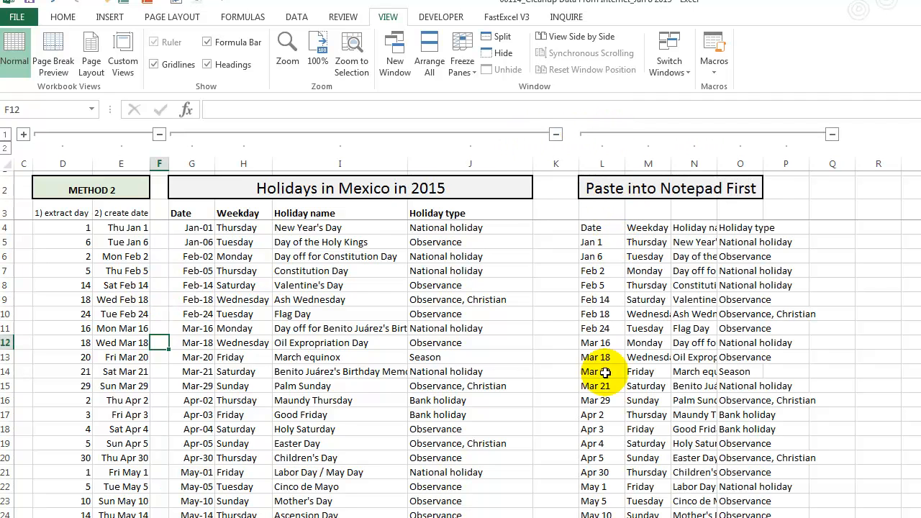
left_click(593, 271)
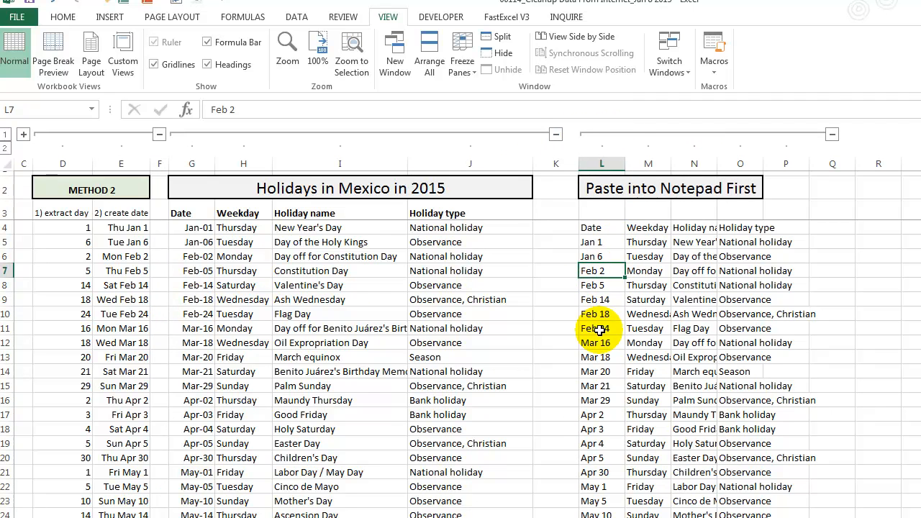